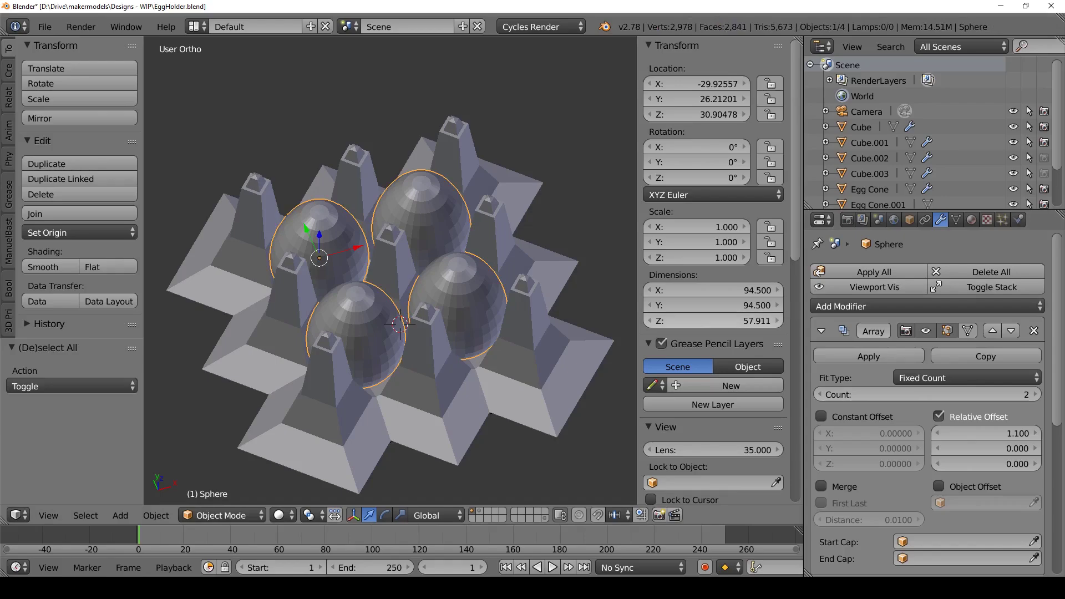
Isolate the egg array, turn off its modifiers in the viewport, and examine the single base egg from the front.
key("KP_Divide")
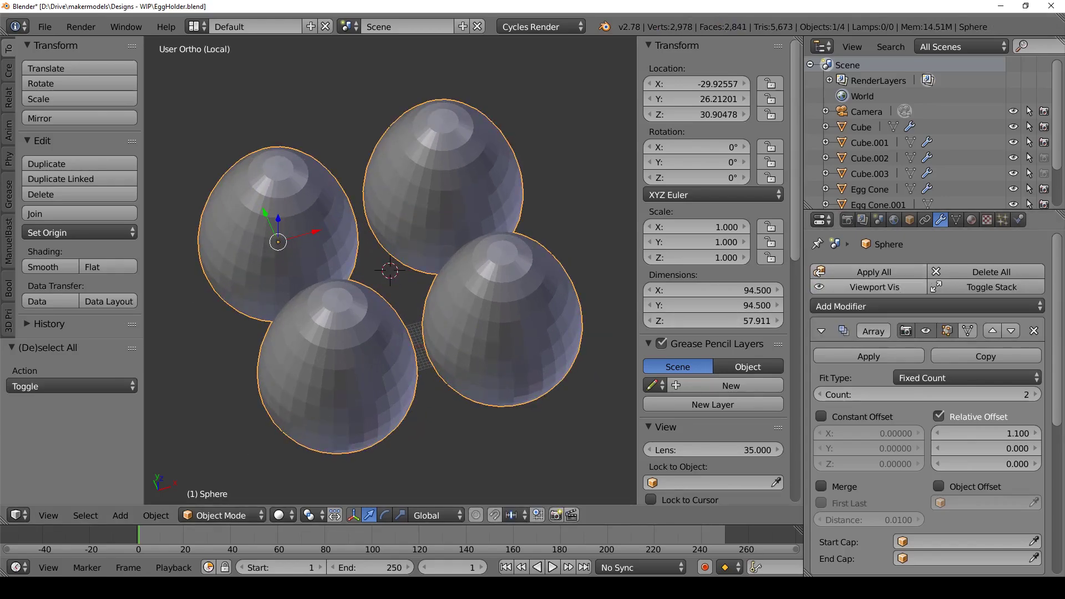
left_click(873, 287)
scroll(391, 271, "down", 2)
middle_click_drag(391, 270, 306, 218)
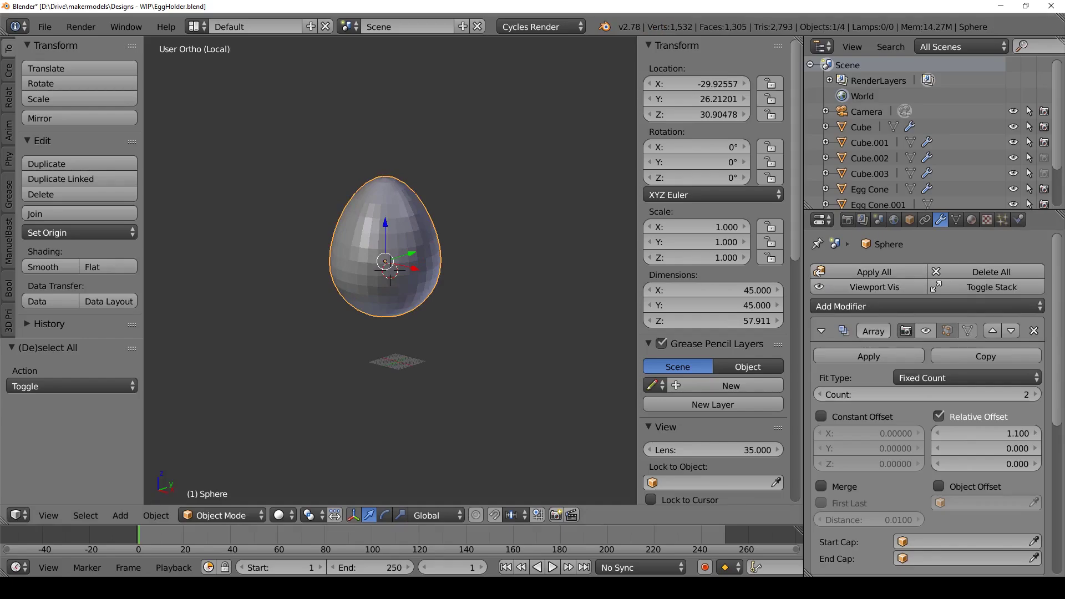
middle_click_drag(389, 261, 439, 267)
key("KP_1")
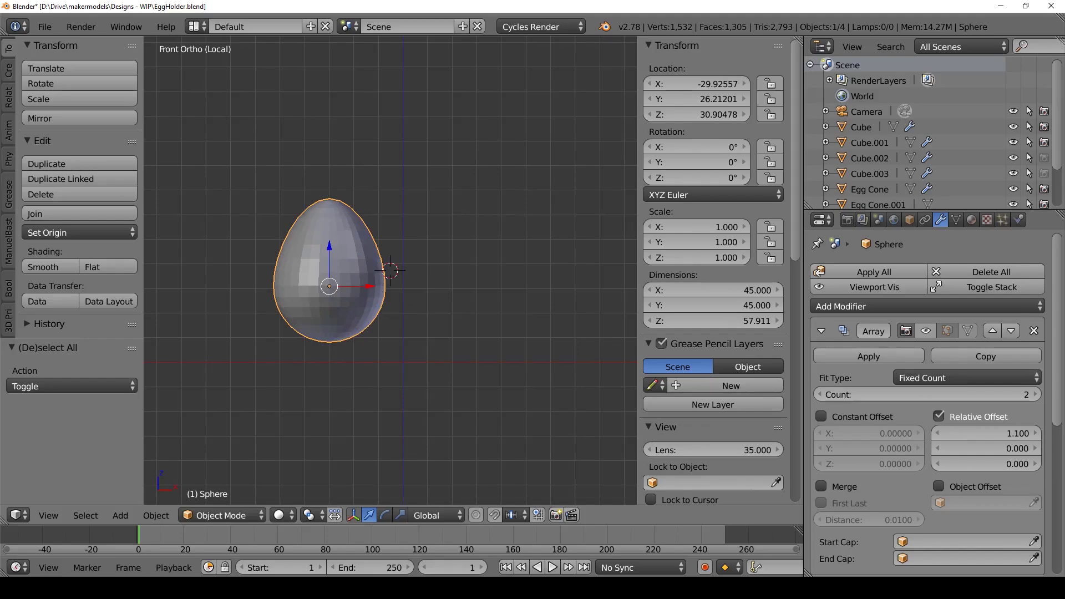
middle_click_drag(389, 261, 353, 280)
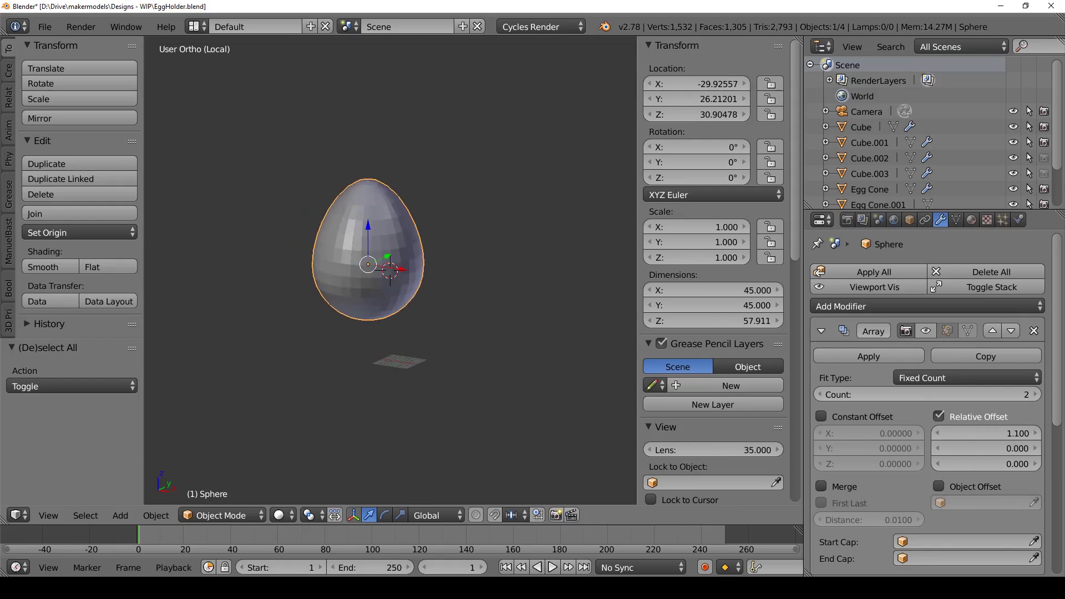
key("KP_1")
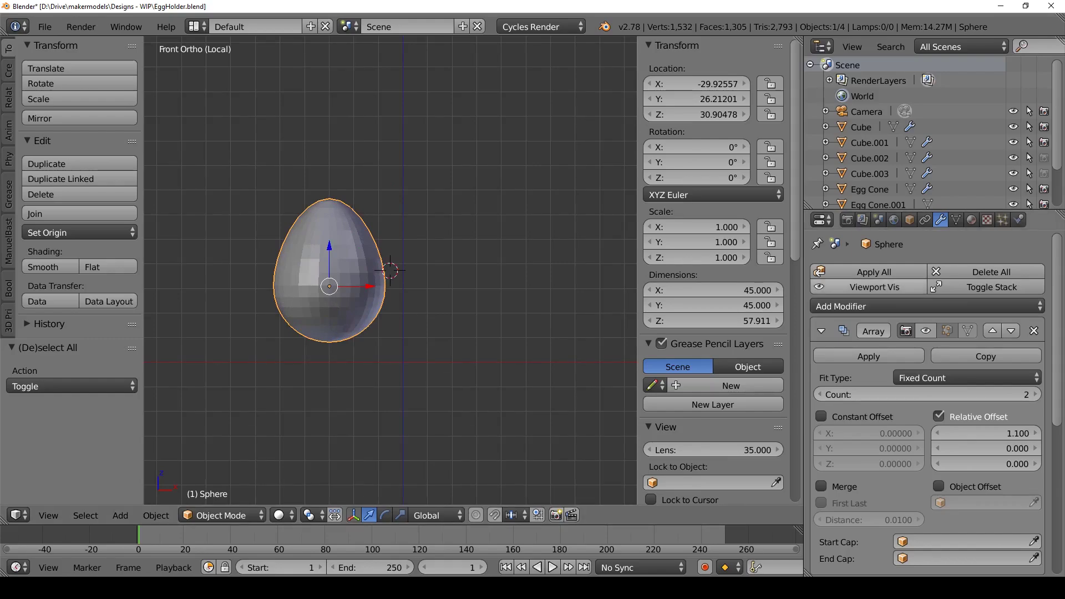
Turn the egg's viewport modifiers back on and return to the full scene.
left_click(873, 287)
scroll(390, 270, "down", 3)
middle_click_drag(390, 271, 319, 348)
key("KP_Divide")
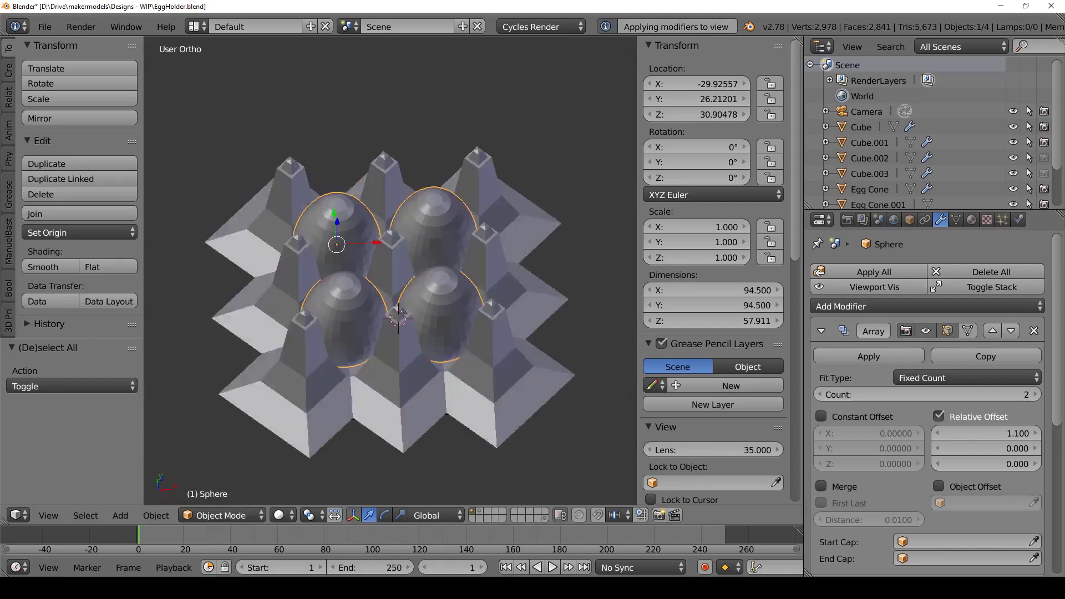
Turn off the Egg Cone's modifiers in the viewport and examine its isolated base profile from the front, returning to the full scene.
right_click(324, 355)
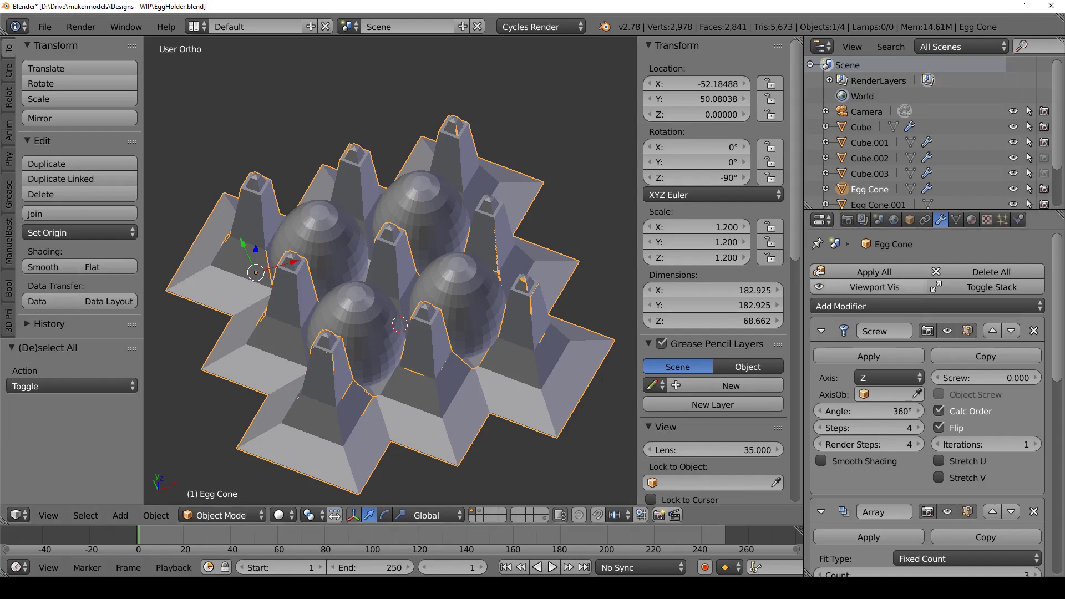
left_click(869, 287)
key("KP_Divide")
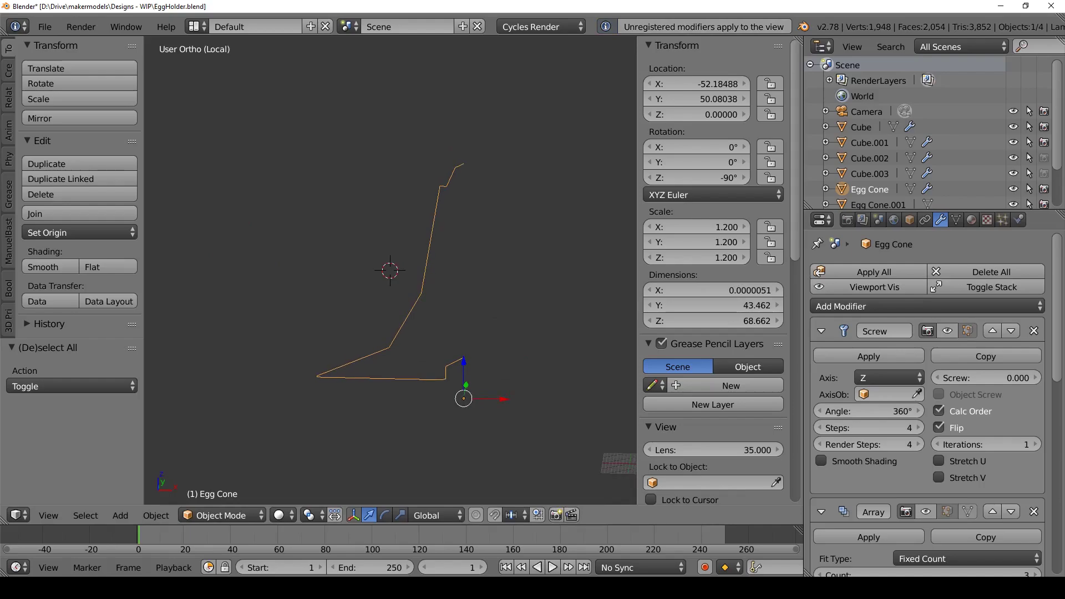
key("KP_1")
scroll(391, 271, "down", 3)
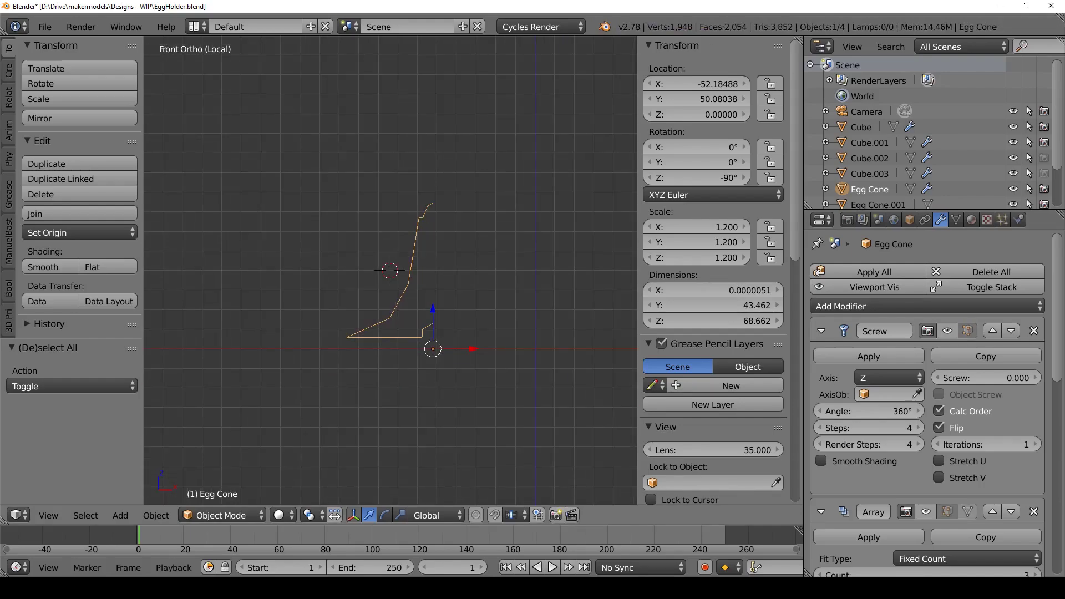
key("KP_Divide")
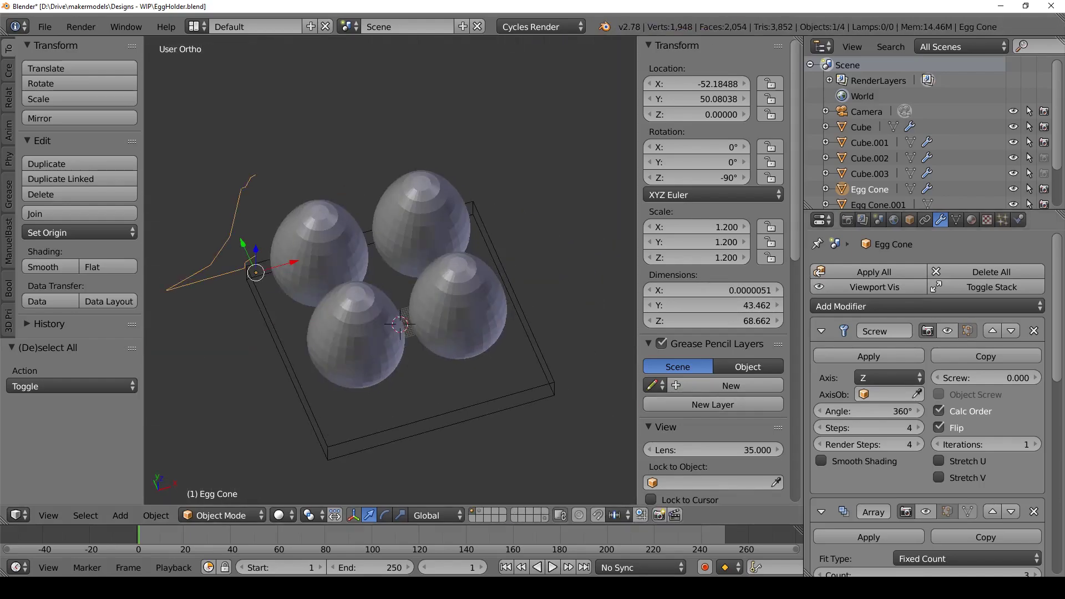
Turn on only the Egg Cone's Screw modifier in the viewport and view the single cone side-on beside the eggs.
left_click(947, 331)
middle_click_drag(391, 271, 425, 258)
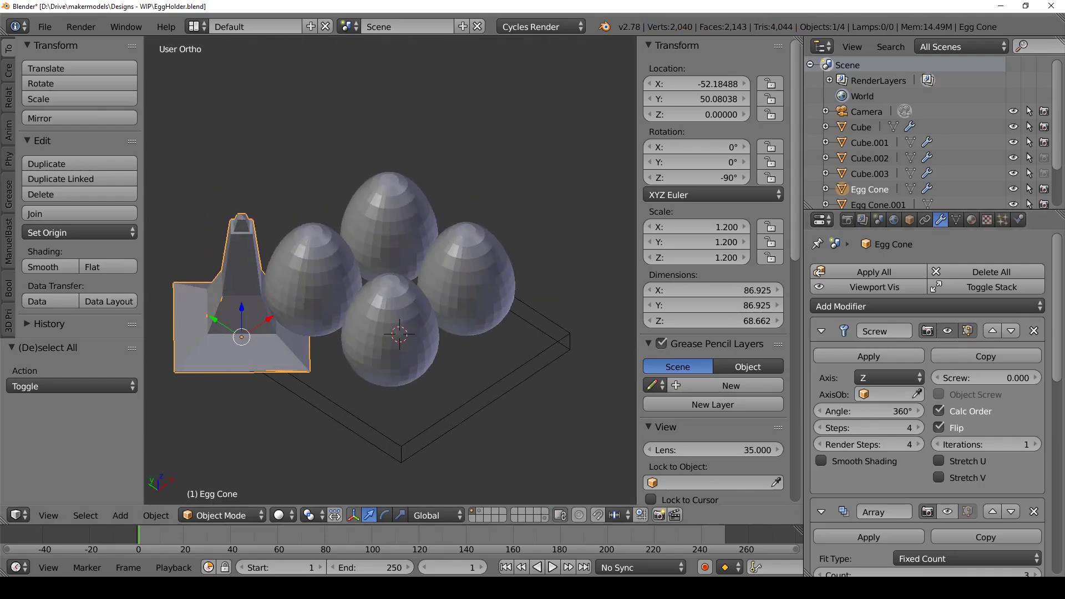
key("KP_1")
key("KP_4")
key("KP_4")
key("KP_4")
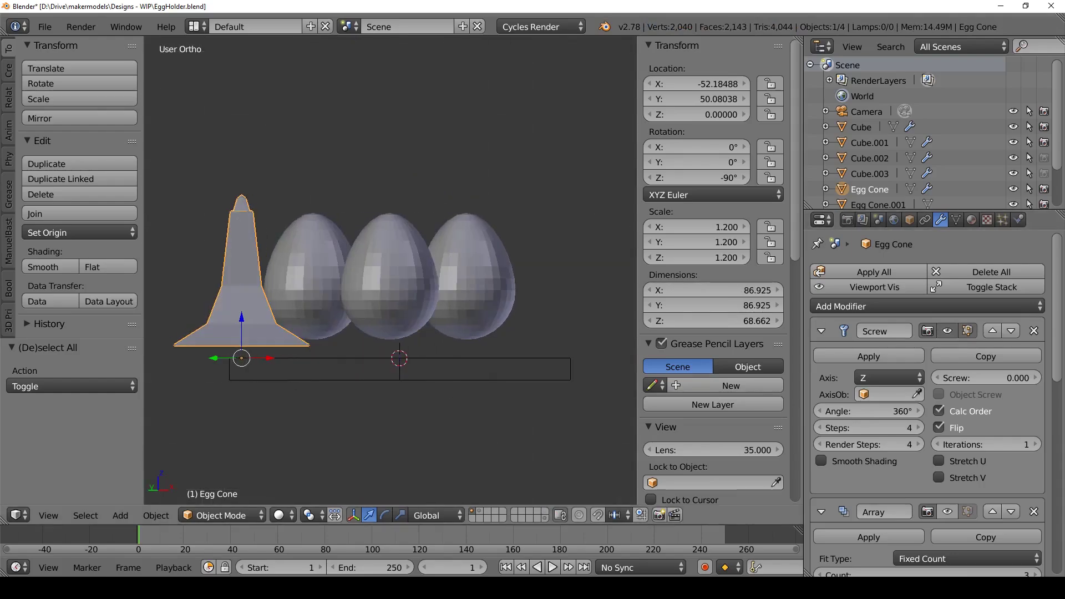
Examine the single screwed cone's shape and fit against the eggs from the side and from above.
key("KP_Add")
key("KP_Add")
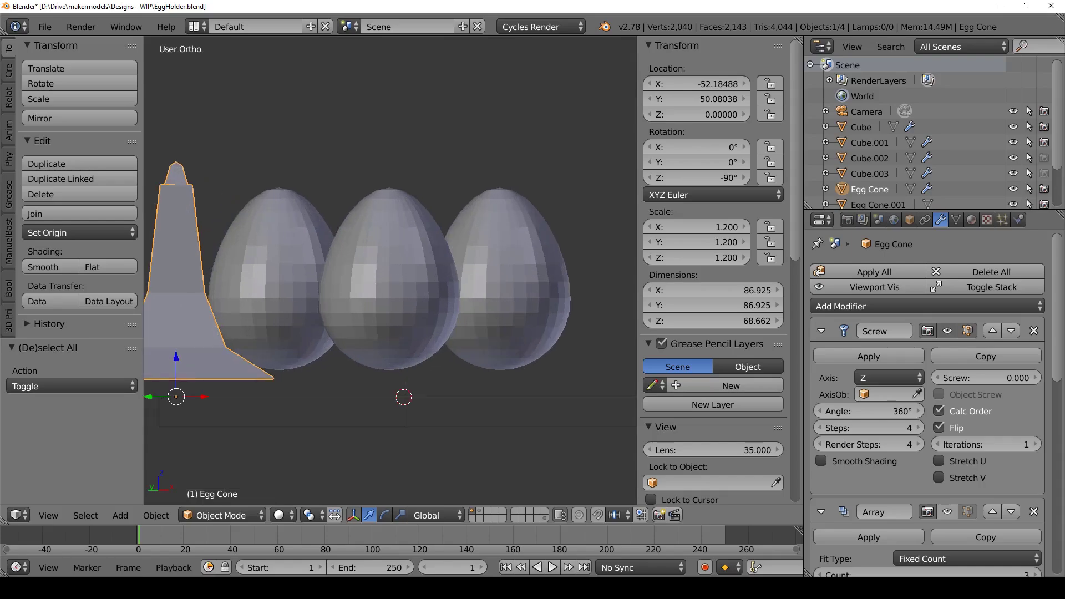
middle_click_drag(390, 271, 417, 220, "shift")
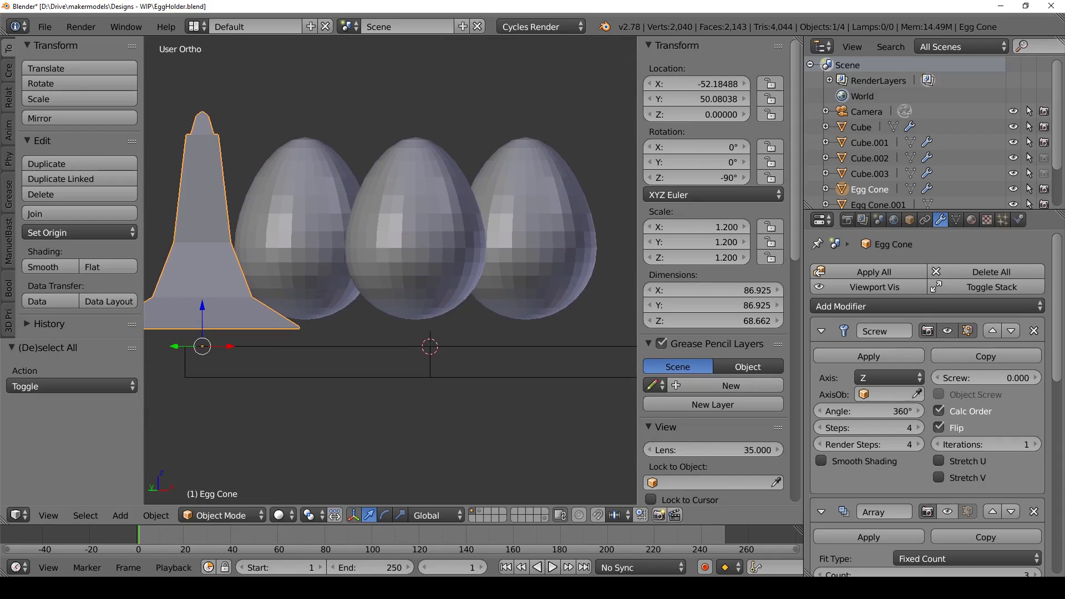
scroll(390, 271, "down", 4)
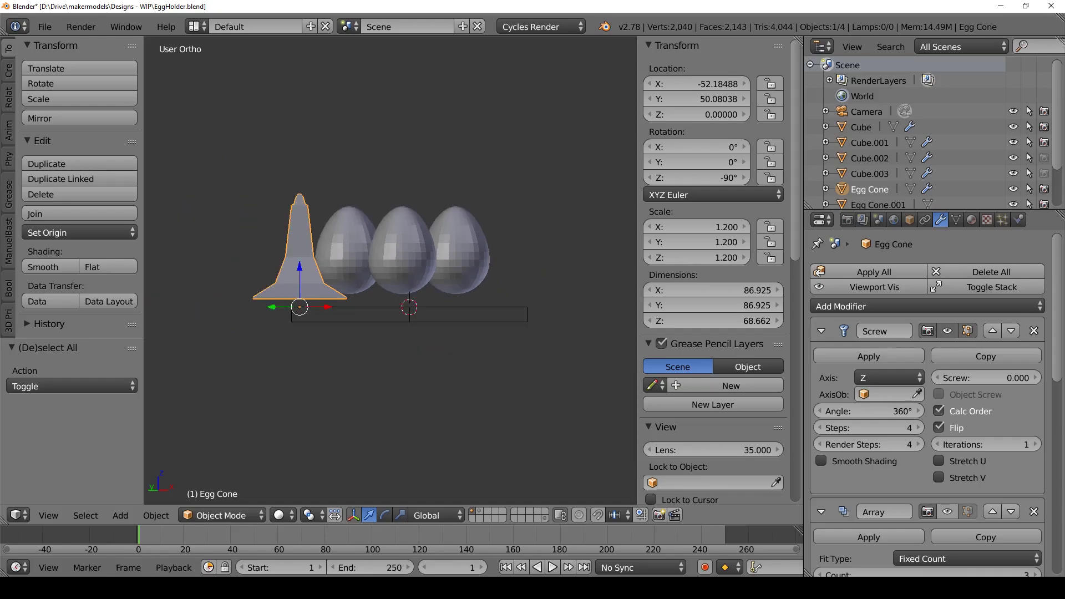
scroll(390, 270, "up", 3)
middle_click_drag(390, 271, 356, 299)
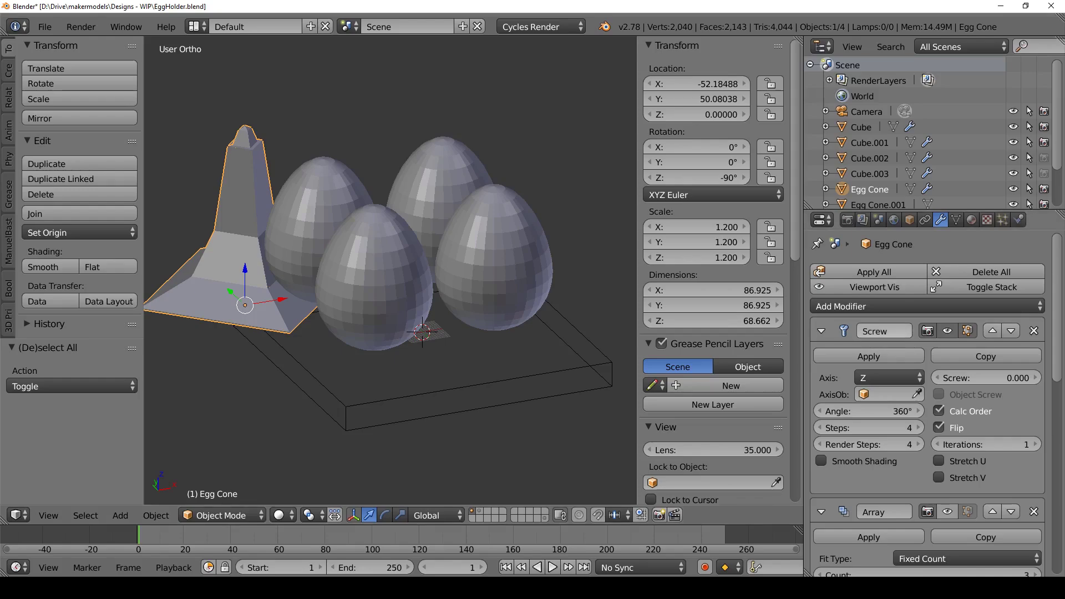
scroll(391, 270, "down", 3)
middle_click_drag(390, 271, 376, 292)
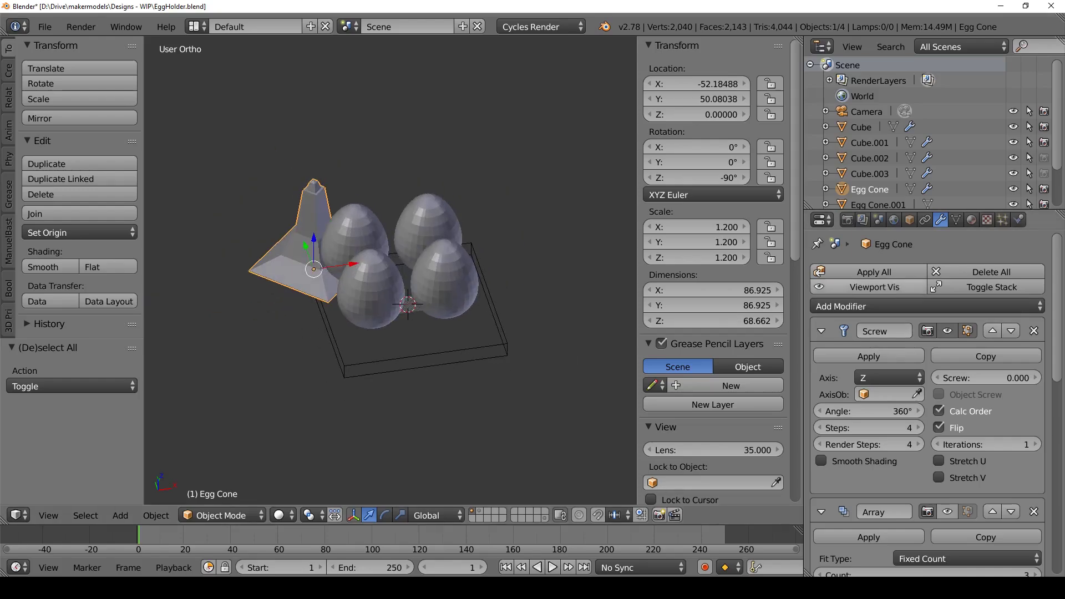
Show all of the Egg Cone's modifiers in the viewport again and examine the cone array around the eggs from above.
left_click(869, 287)
left_click(869, 287)
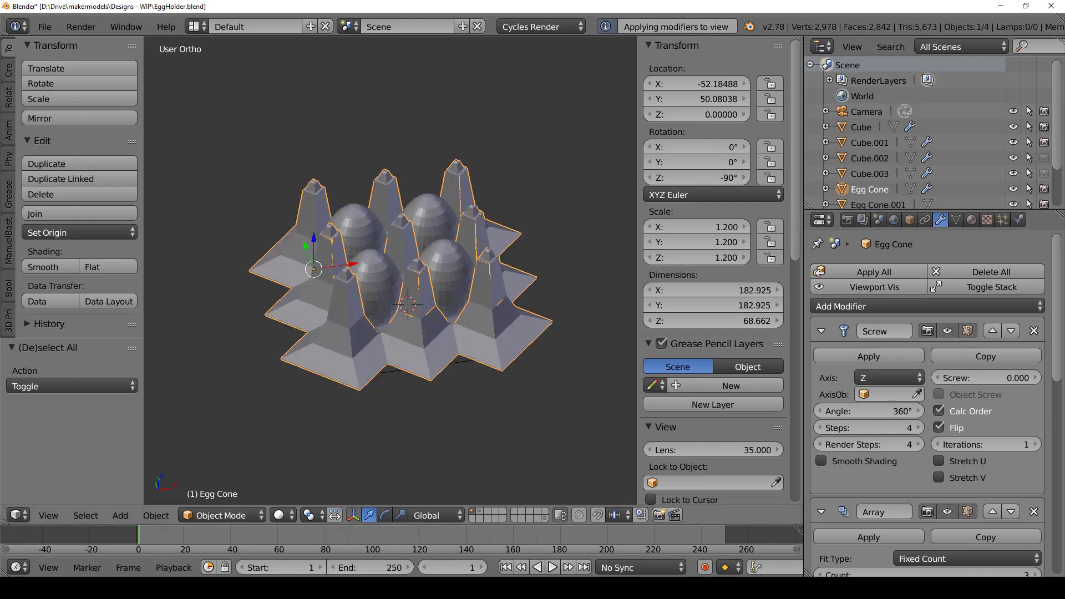
scroll(390, 271, "down", 2)
middle_click_drag(390, 271, 388, 297)
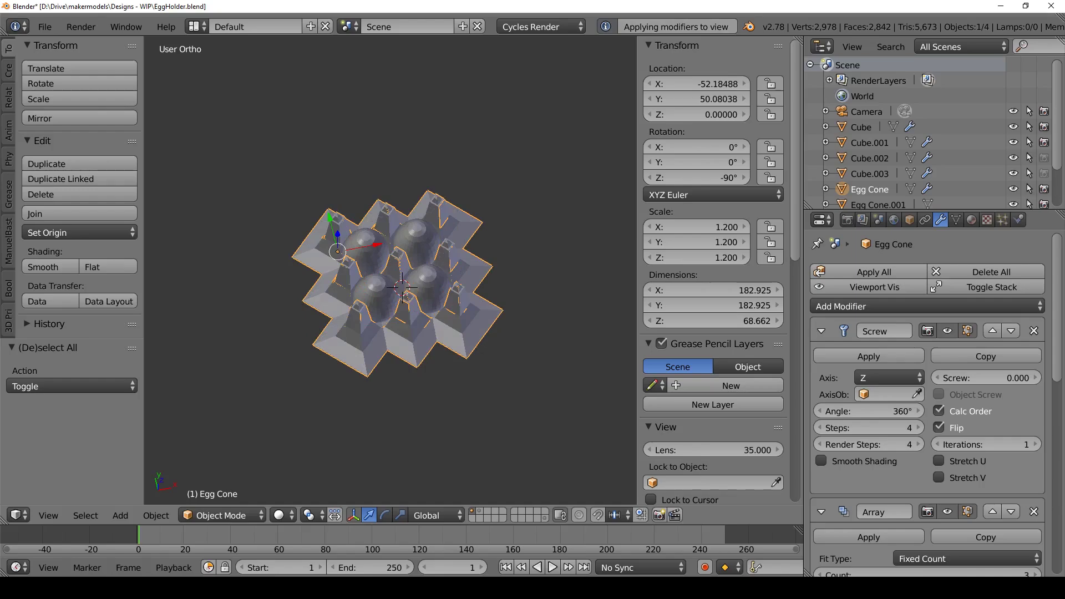
scroll(390, 271, "up", 4)
middle_click_drag(390, 271, 391, 303)
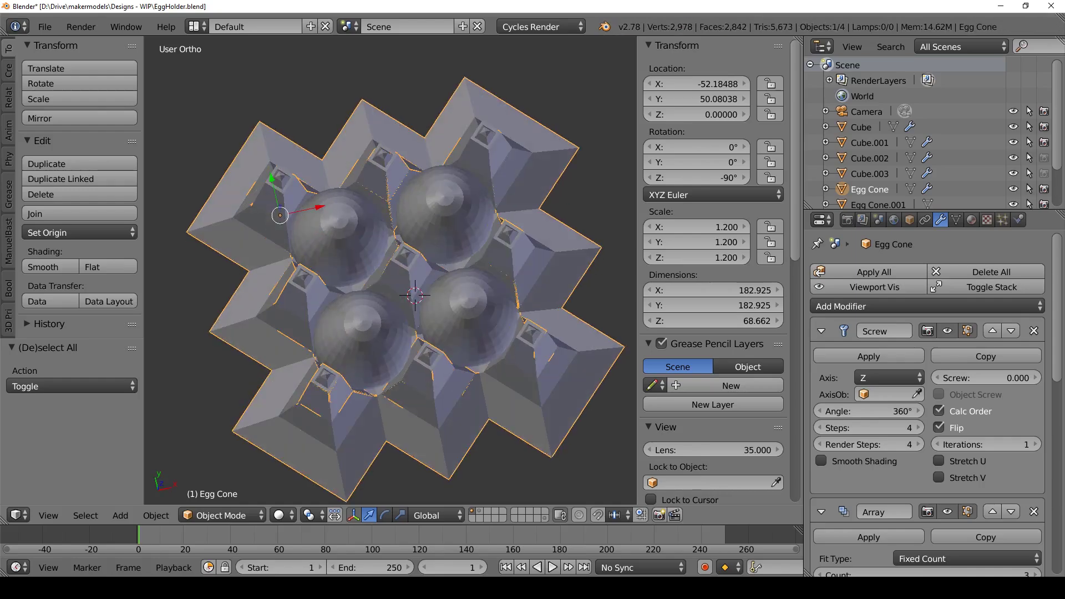
Hide the Cube's Boolean modifier in the viewport and examine the uncut block over the cones from several angles.
right_click(427, 305)
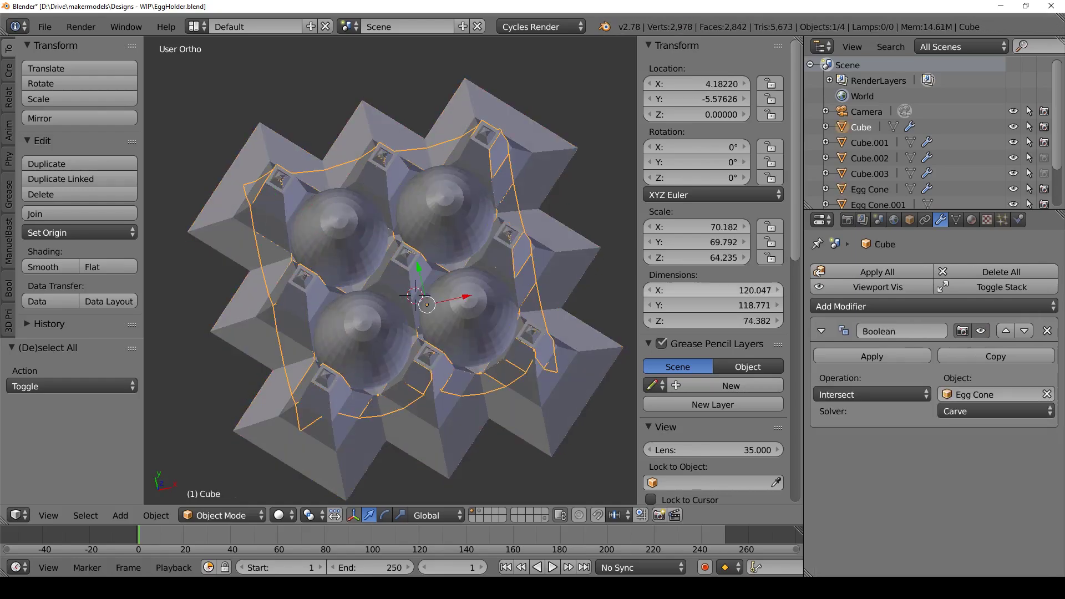
left_click(981, 331)
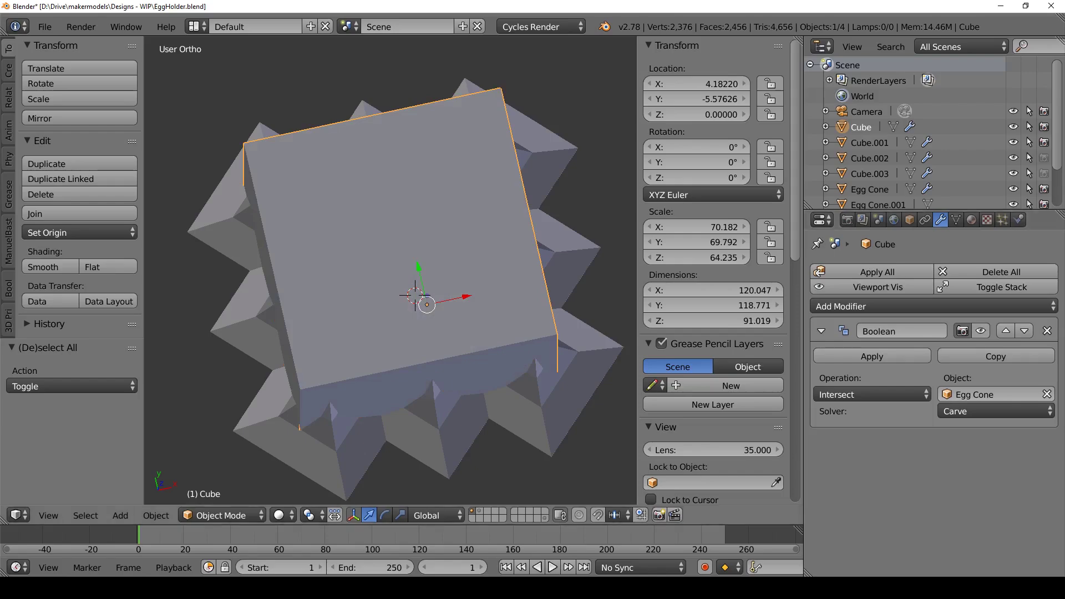
middle_click_drag(389, 333, 426, 296)
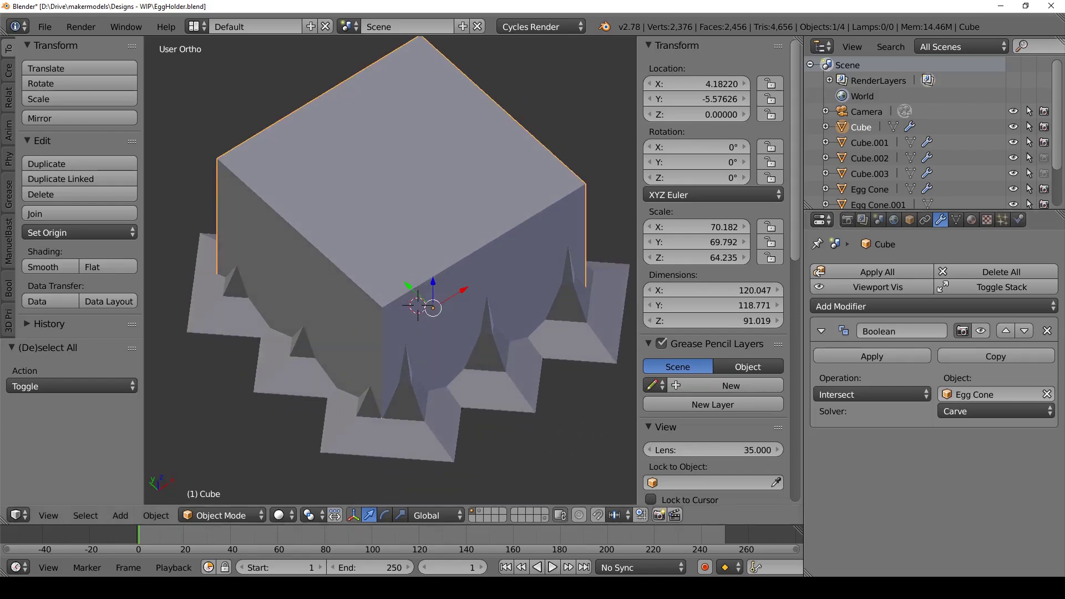
middle_click_drag(355, 222, 397, 214)
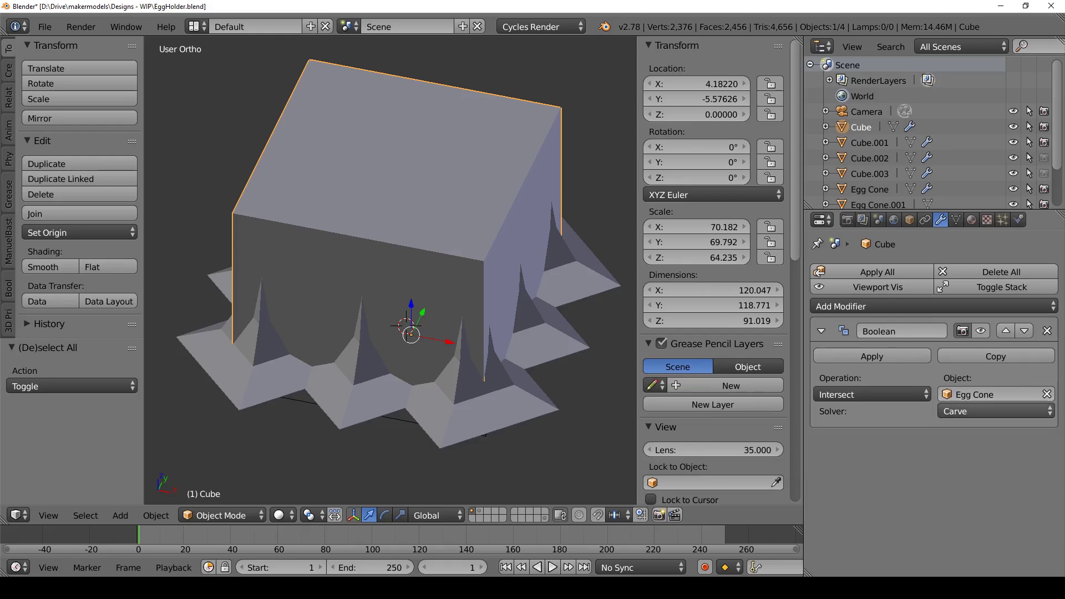
Show the Cube's Boolean result again and examine the egg holder in isolation, returning to the full scene.
left_click(981, 331)
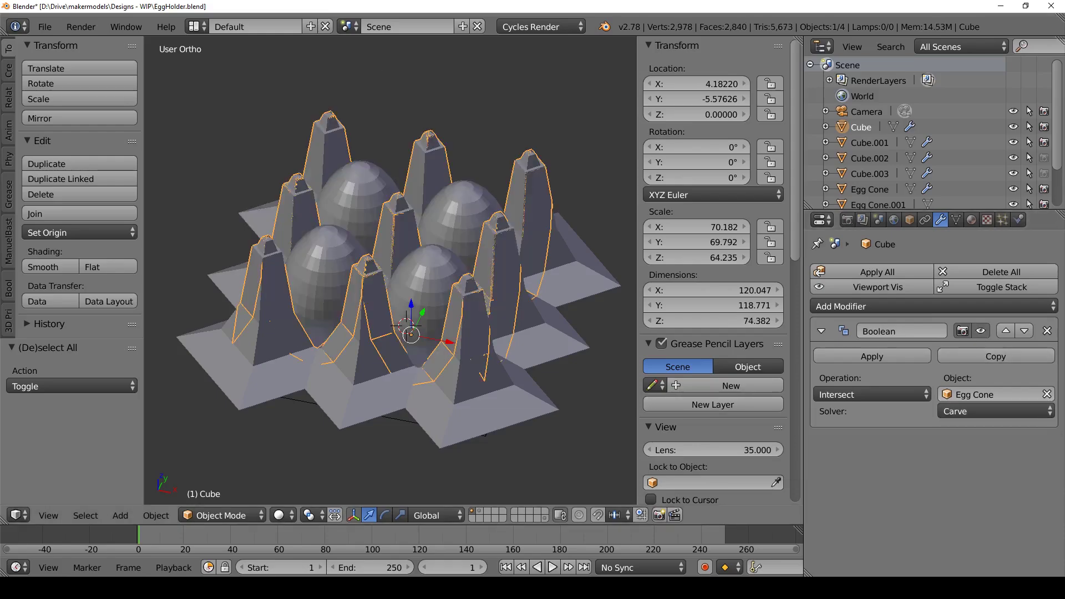
key("KP_Divide")
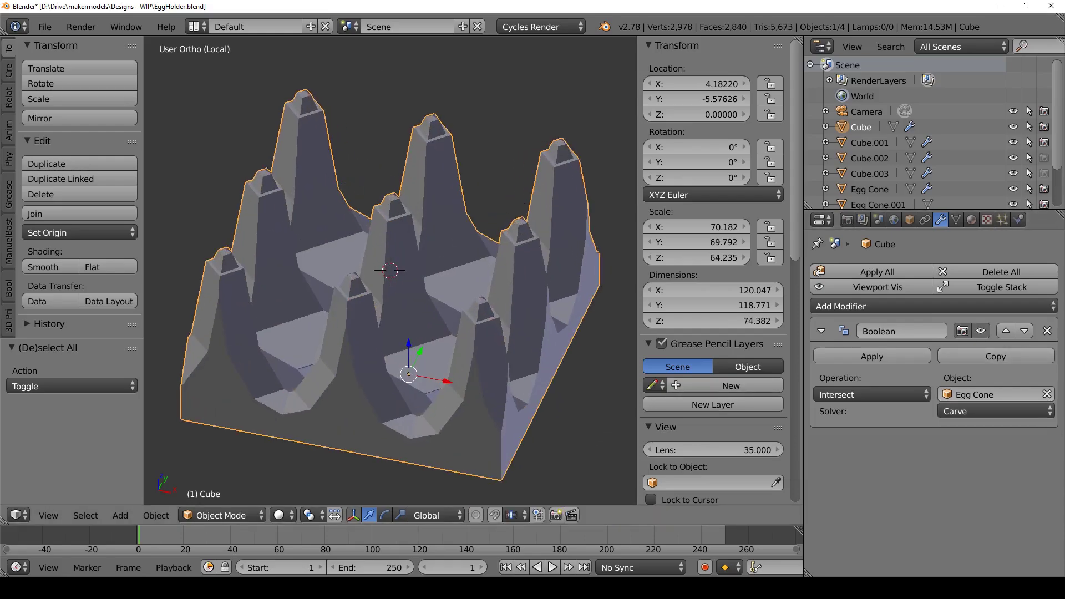
scroll(391, 271, "down", 2)
key("KP_Divide")
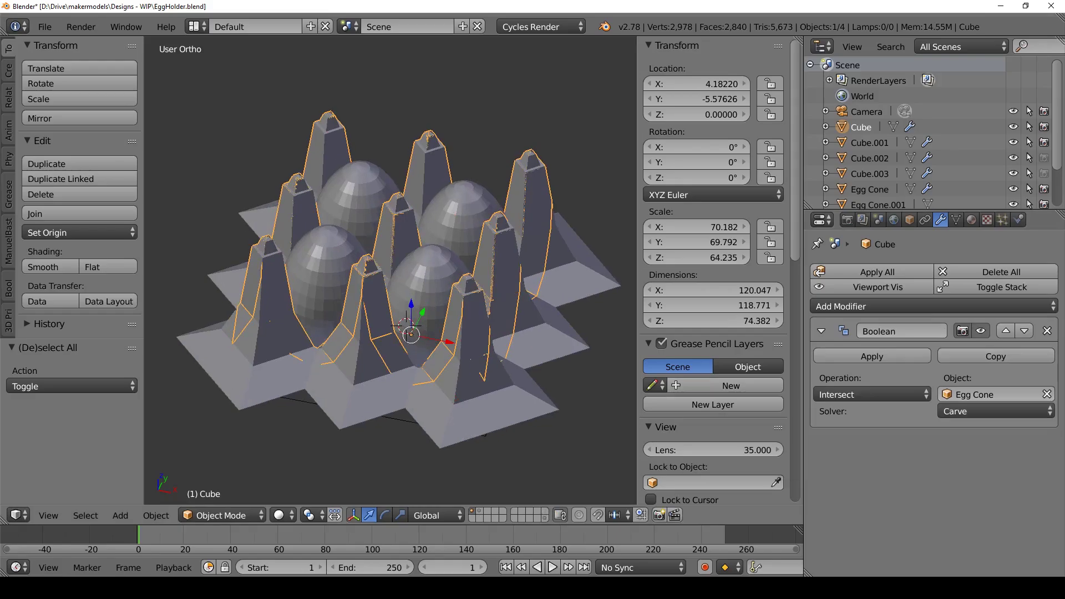
Isolate the Egg Cone array in wireframe and examine its structure from above and from the right, returning to the full scene.
right_click(483, 405)
key("KP_Divide")
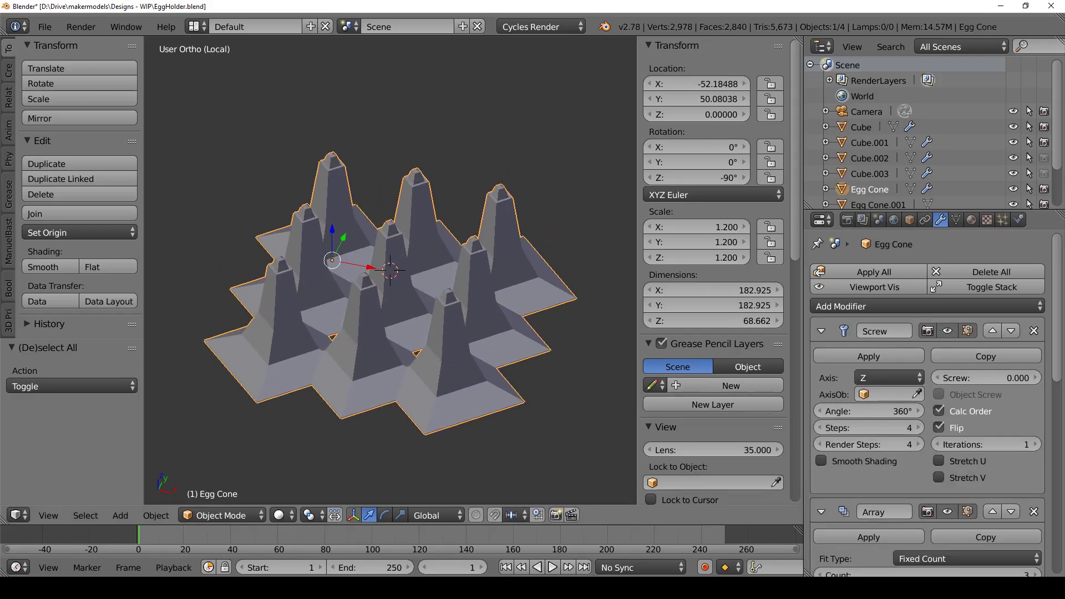
key("z")
scroll(390, 271, "up", 7)
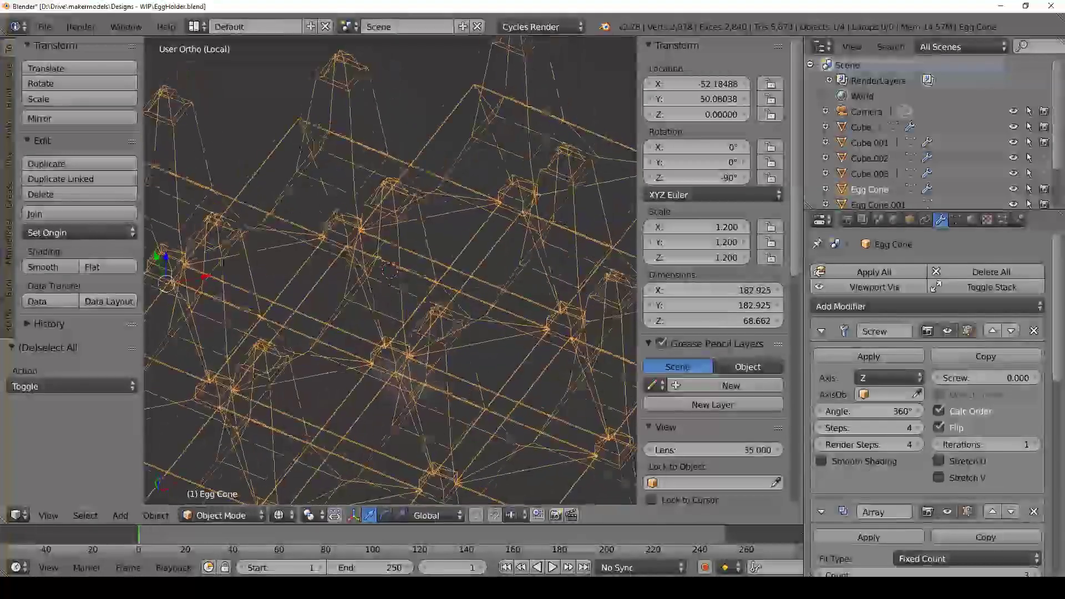
middle_click_drag(390, 271, 398, 264)
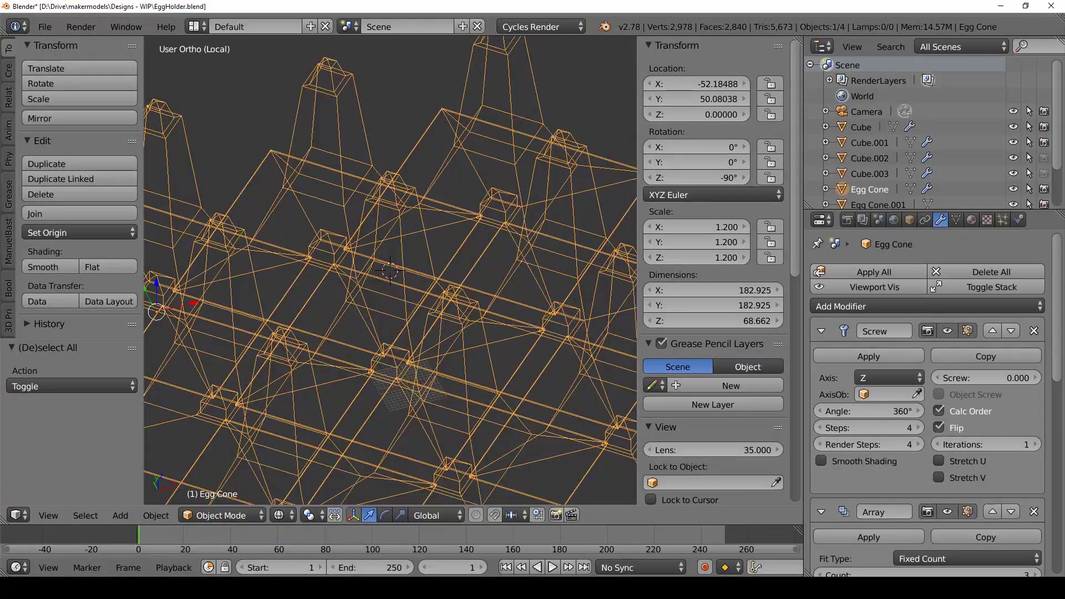
scroll(390, 271, "down", 2)
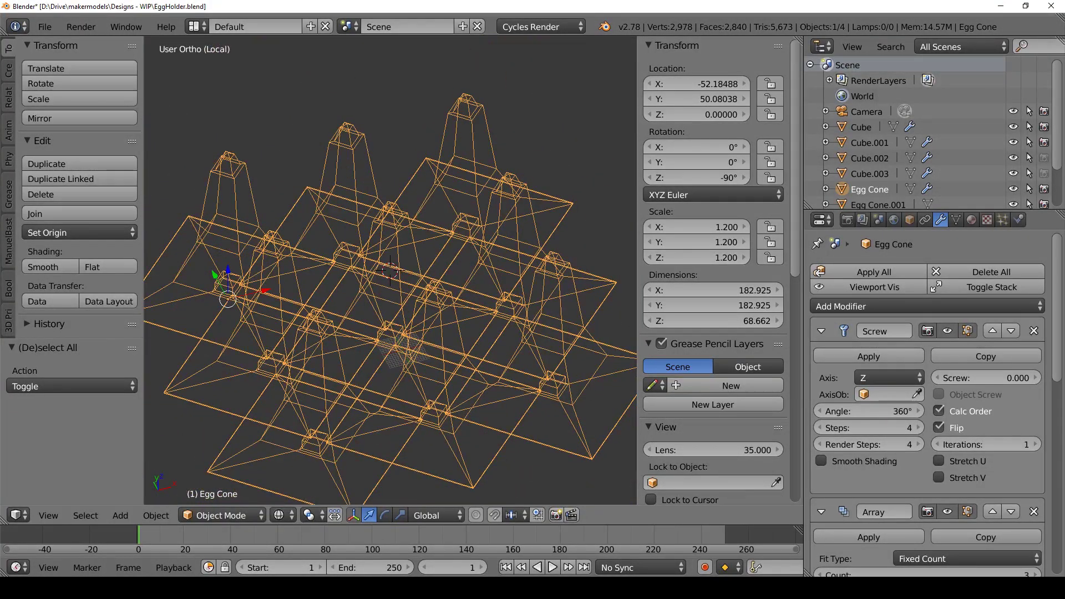
middle_click_drag(390, 270, 371, 299)
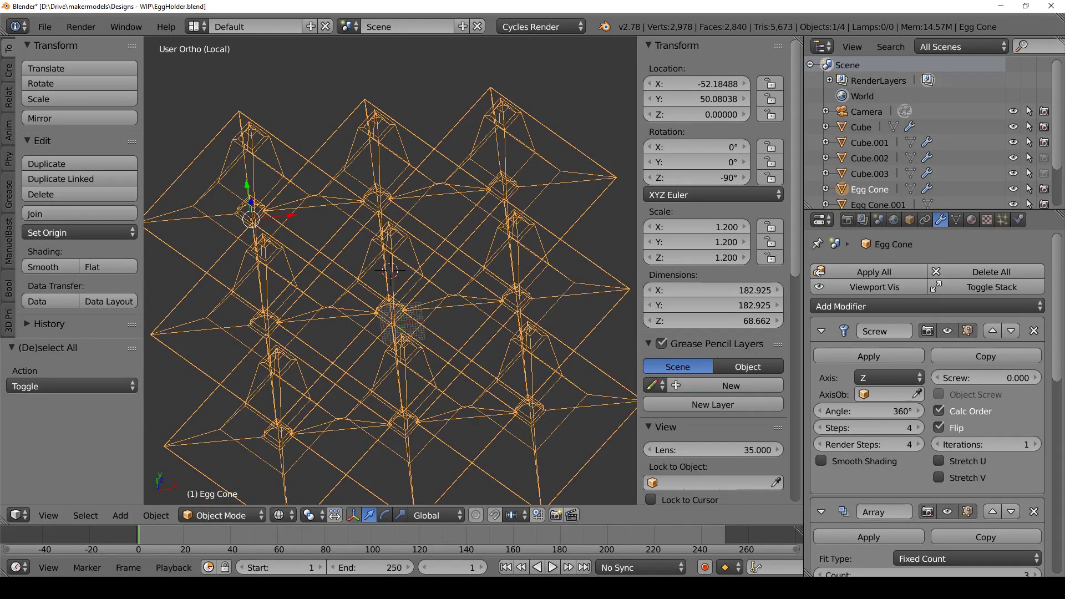
middle_click_drag(390, 270, 394, 198)
key("KP_3")
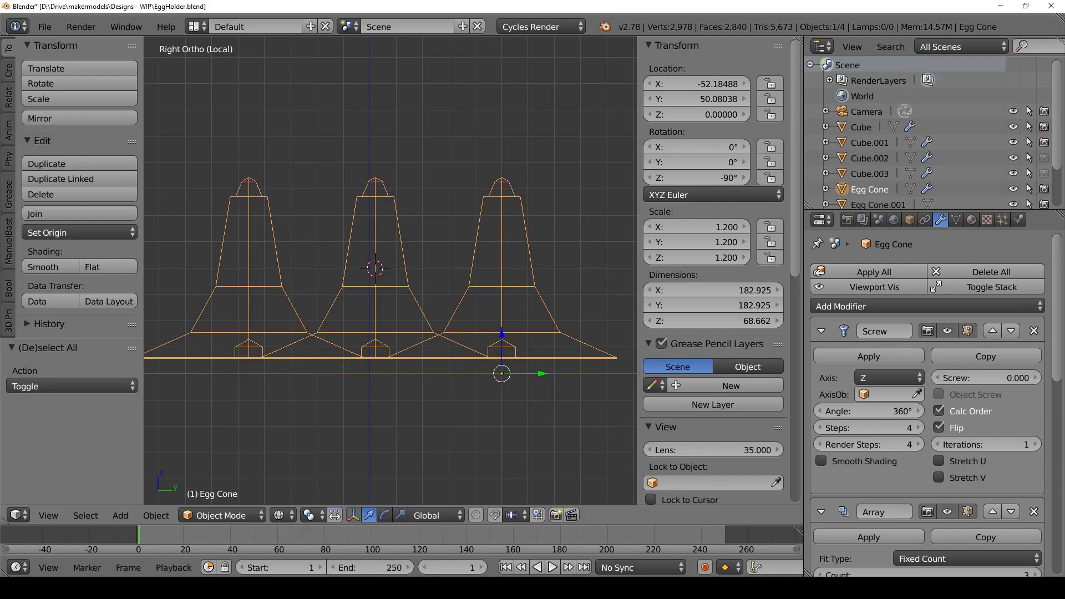
key("KP_Divide")
scroll(391, 270, "down", 2)
Isolate the Cube and display its Boolean result in wireframe.
right_click(375, 289)
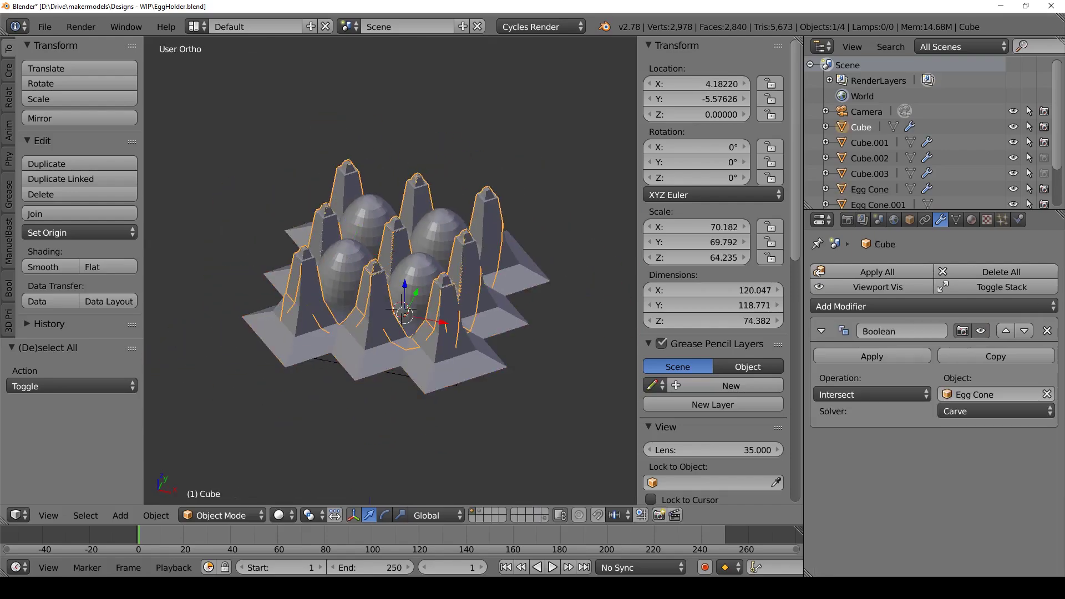
key("KP_Divide")
key("z")
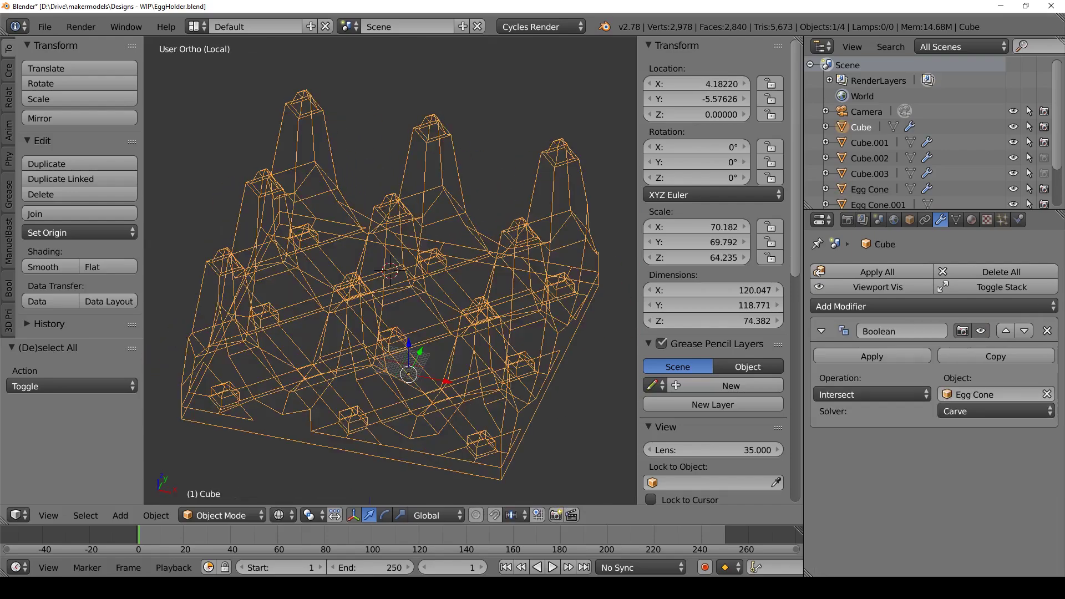
Examine the isolated Cube's Boolean result from the front and at an angle in wireframe and solid shading, returning to the full scene.
key("KP_1")
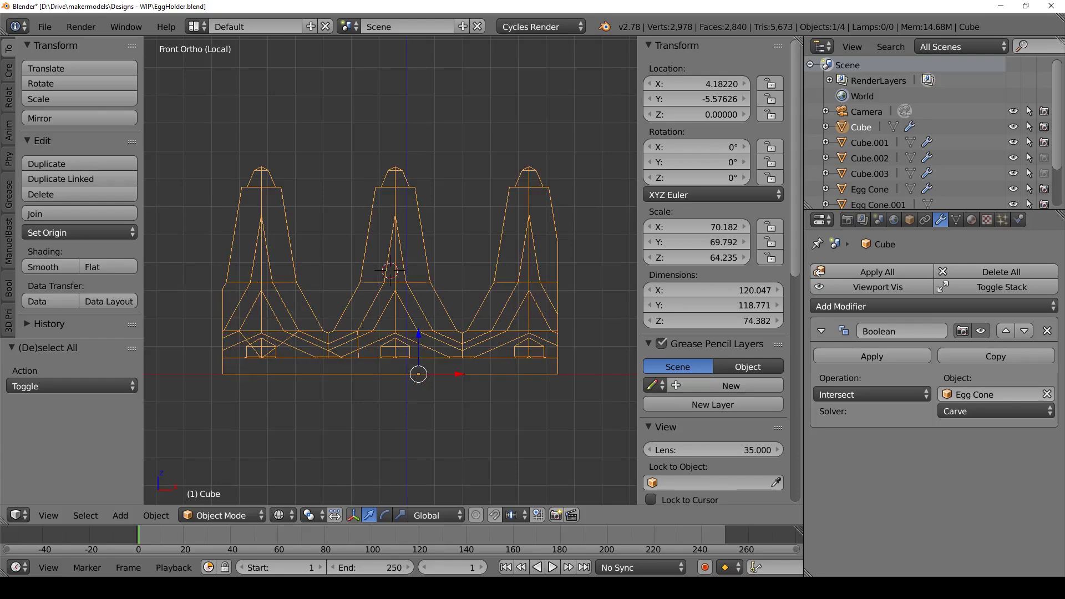
middle_click_drag(390, 270, 355, 280)
key("z")
middle_click_drag(455, 233, 466, 277)
key("z")
scroll(390, 271, "down", 1)
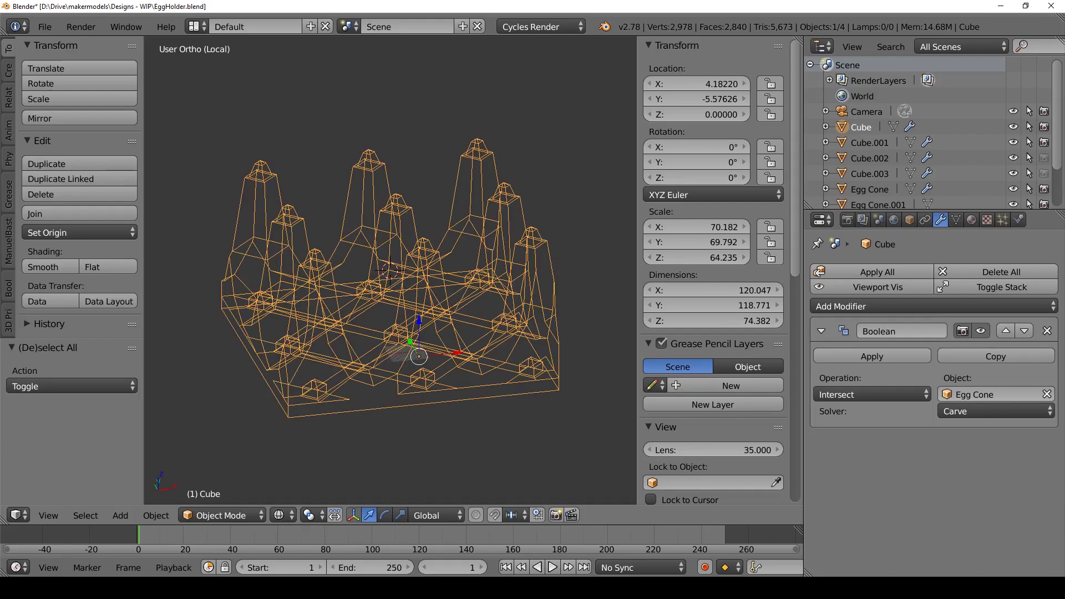
key("z")
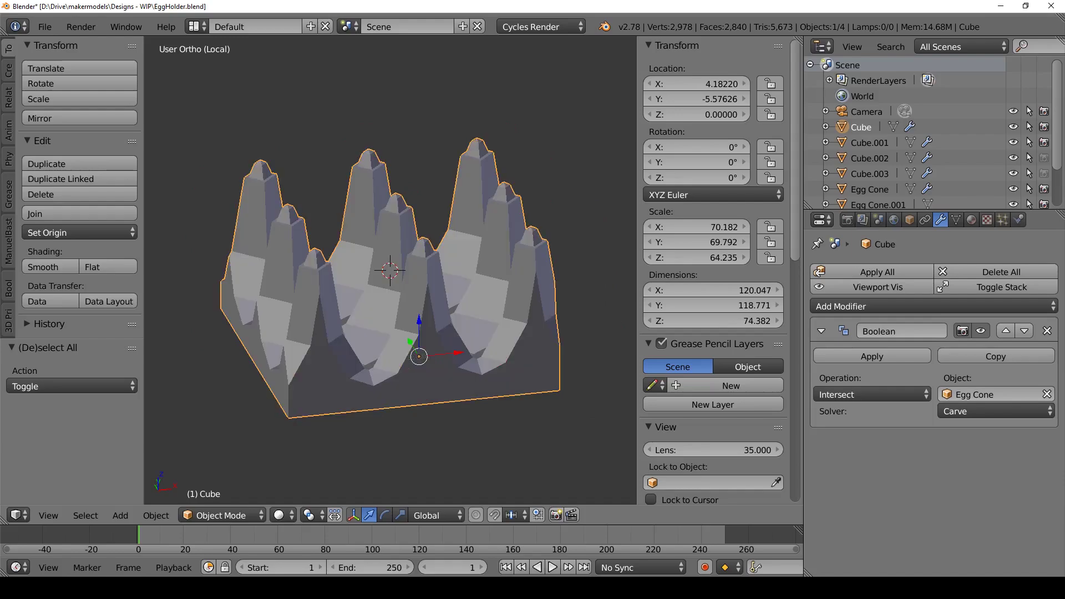
key("KP_Divide")
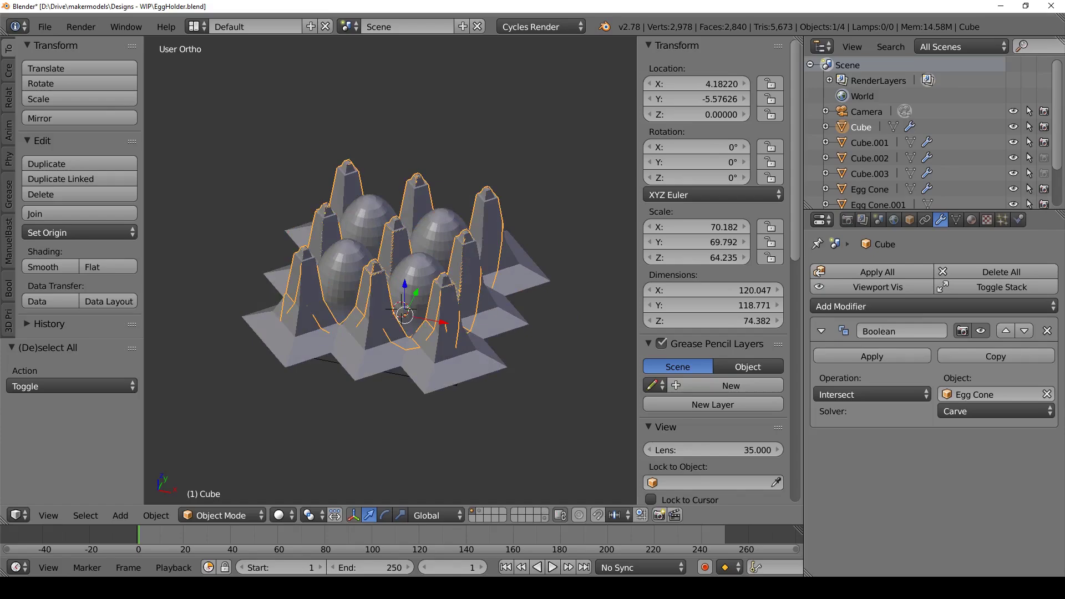
Show only layer 2 and examine the trimmed egg holder from above and from the side.
key("2")
scroll(390, 270, "up", 4)
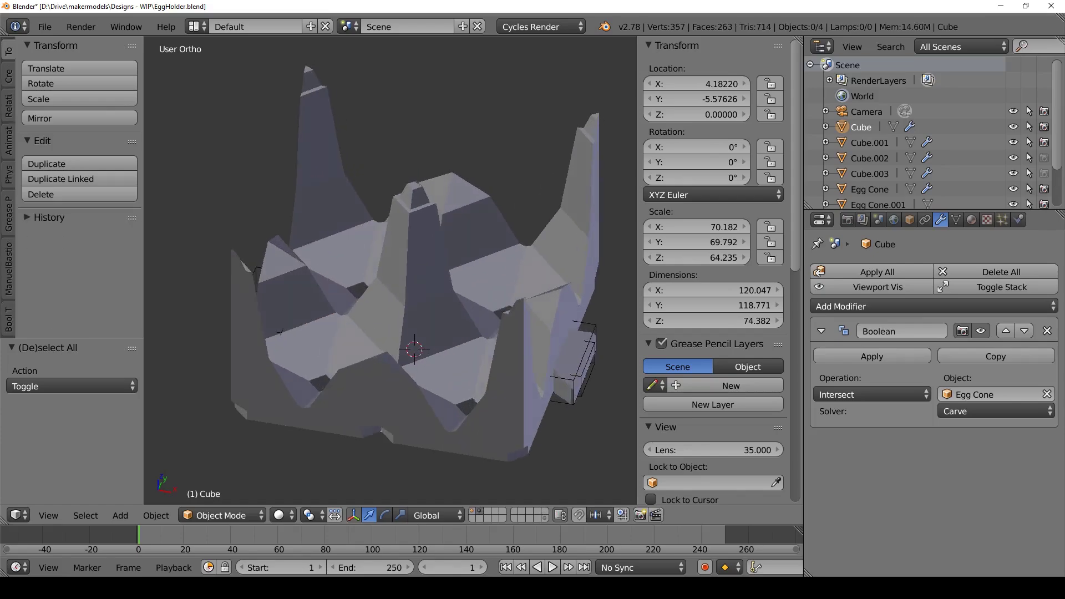
middle_click_drag(390, 270, 430, 292, "alt")
scroll(390, 271, "down", 1)
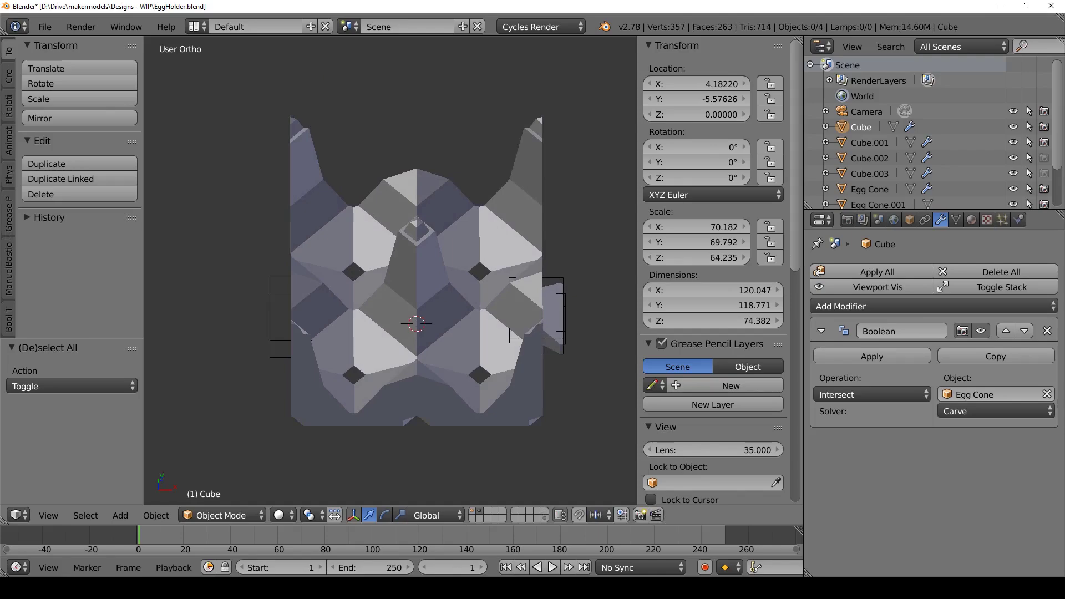
middle_click_drag(390, 270, 347, 221)
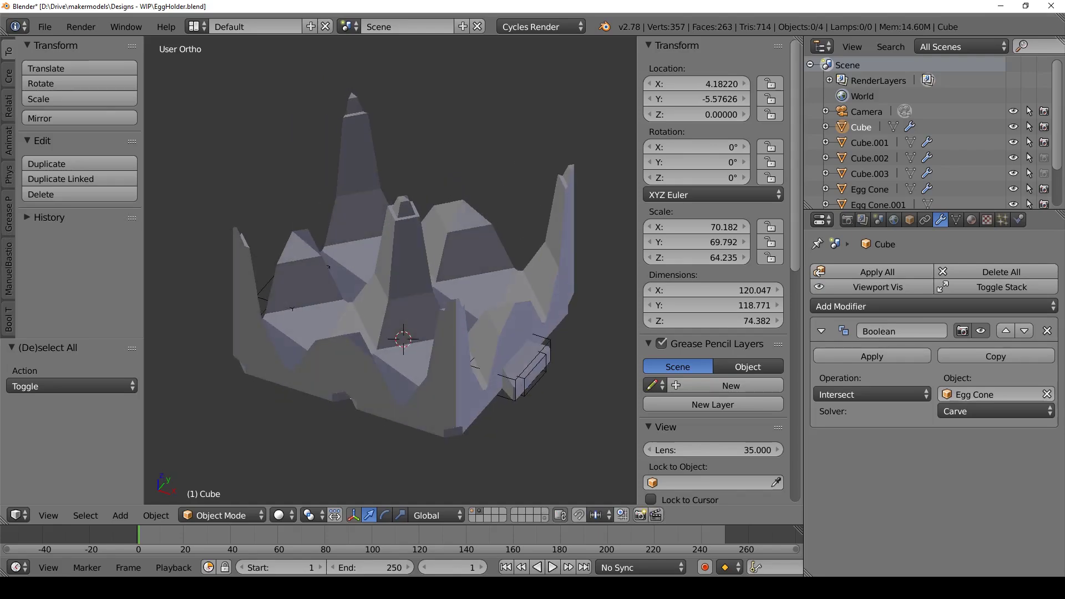
middle_click_drag(390, 270, 419, 251)
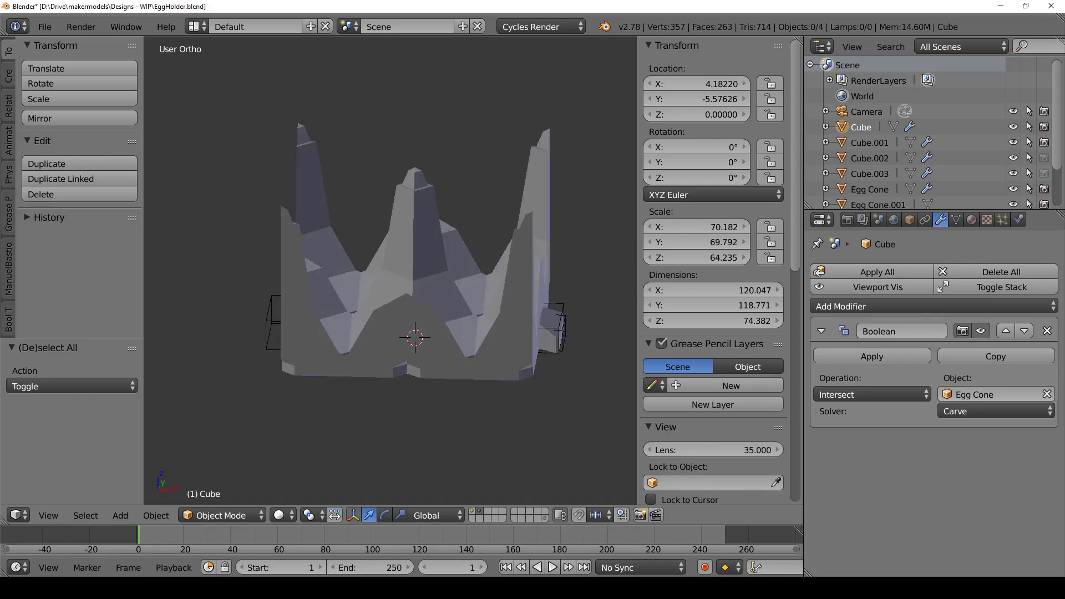
Select Cube.001 on layer 2 and examine its trimmed body and side connector up close and from a corner angle.
key("KP_Divide")
key("2")
middle_click_drag(390, 271, 335, 216)
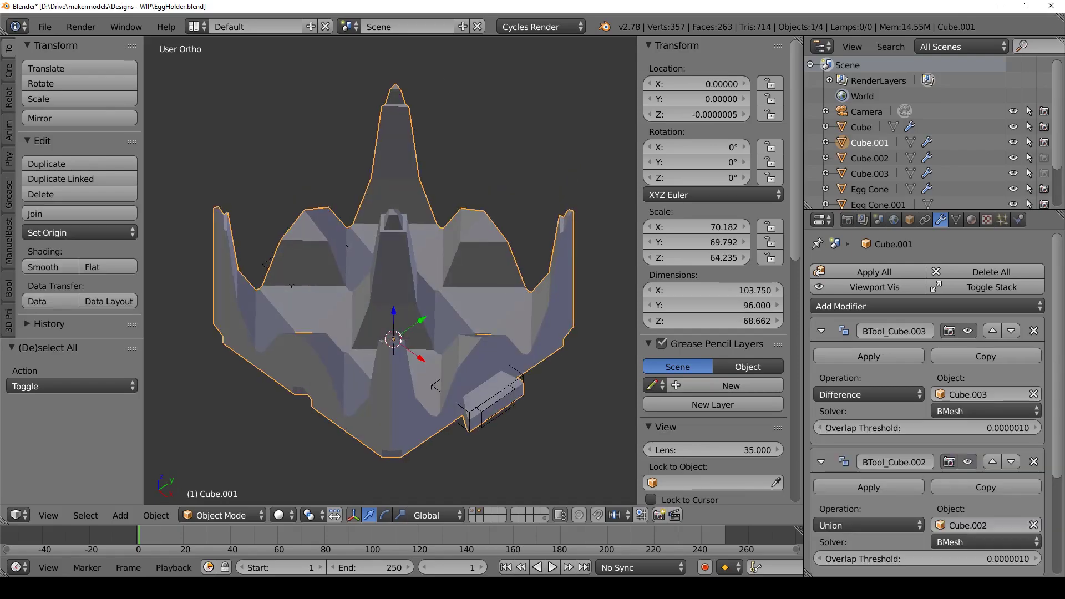
scroll(460, 313, "up", 1)
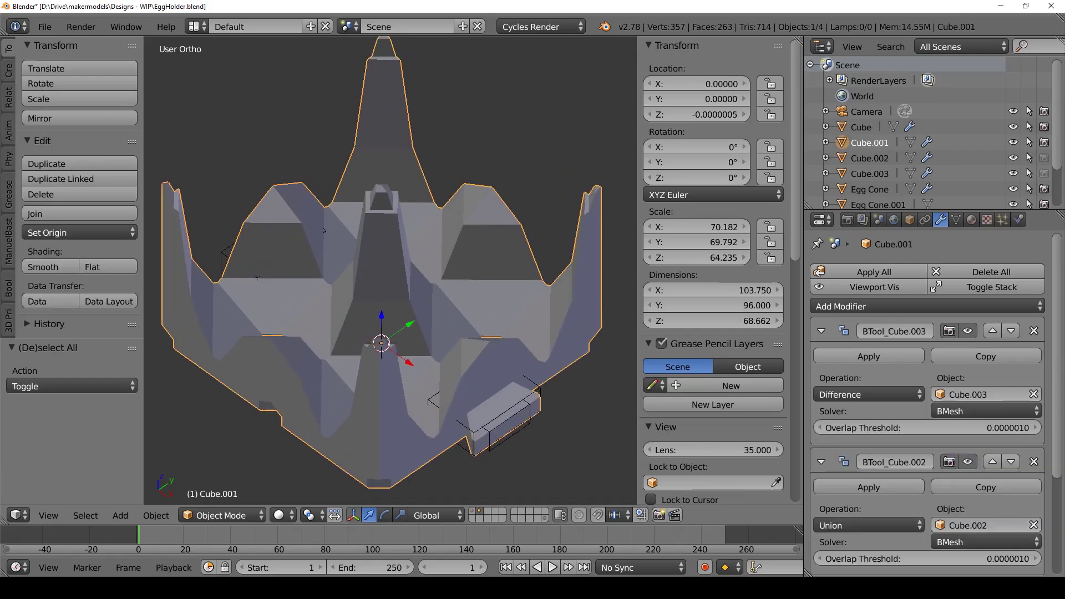
mouse_move(388, 311)
middle_mouse_down()
mouse_move(469, 335)
mouse_move(516, 311)
mouse_move(465, 319)
mouse_move(432, 350)
mouse_move(396, 308)
middle_mouse_up()
scroll(458, 330, "down", 3)
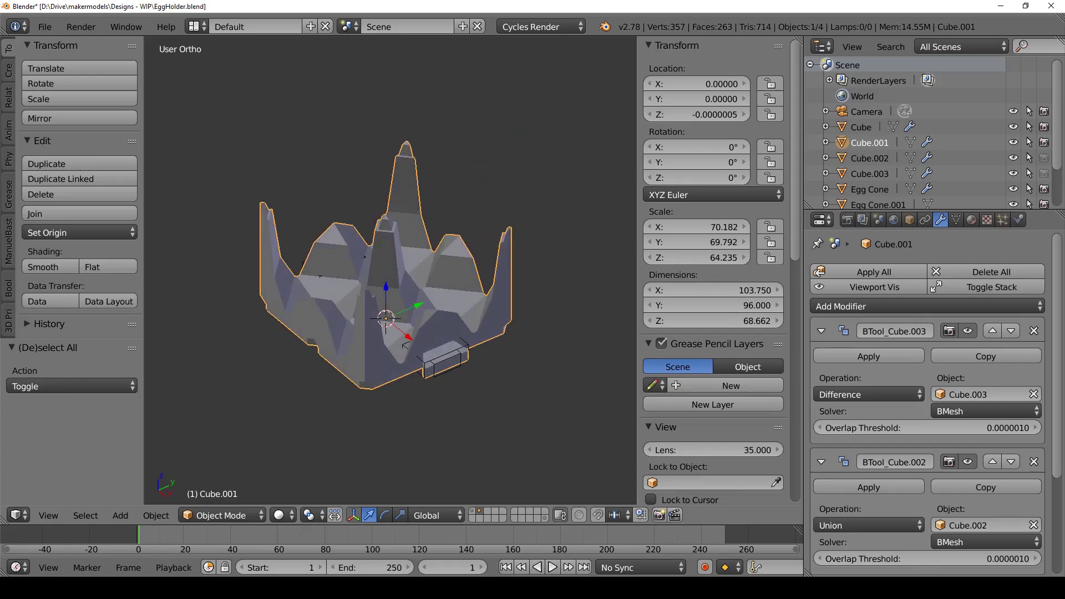